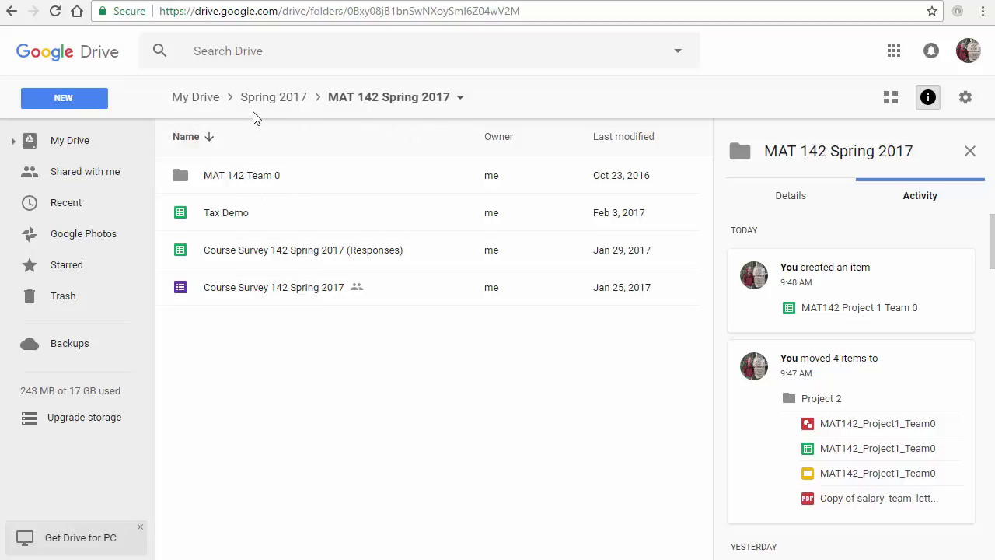
Open the MAT142 Project 1 Team 0 spreadsheet from the Project 1 folder inside MAT 142 Team 0.
left_click(241, 178)
double_click(241, 175)
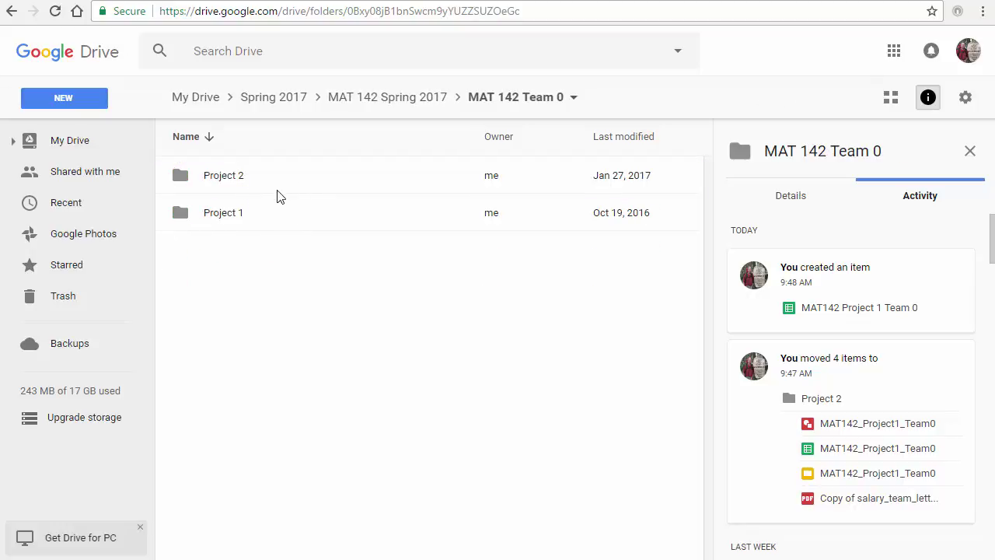
double_click(226, 214)
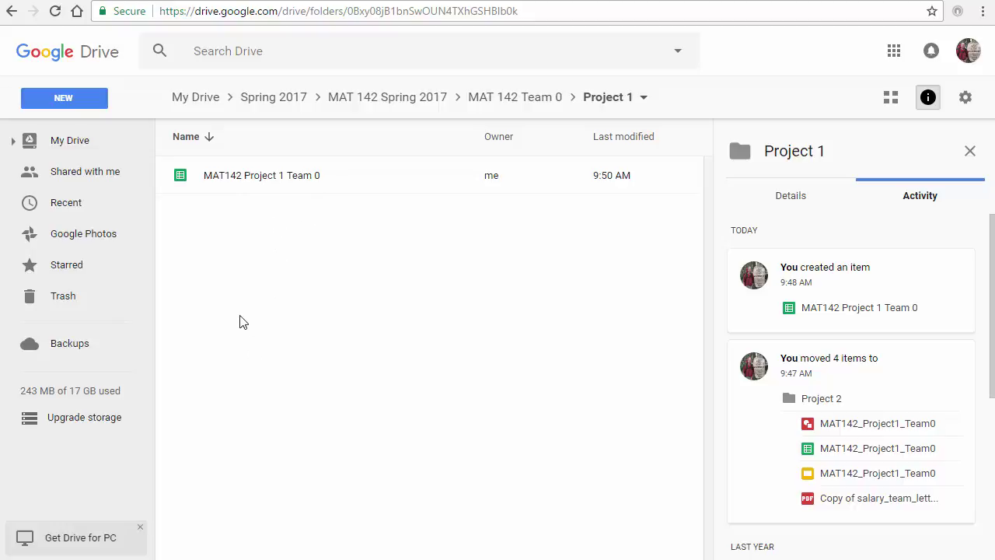
double_click(231, 176)
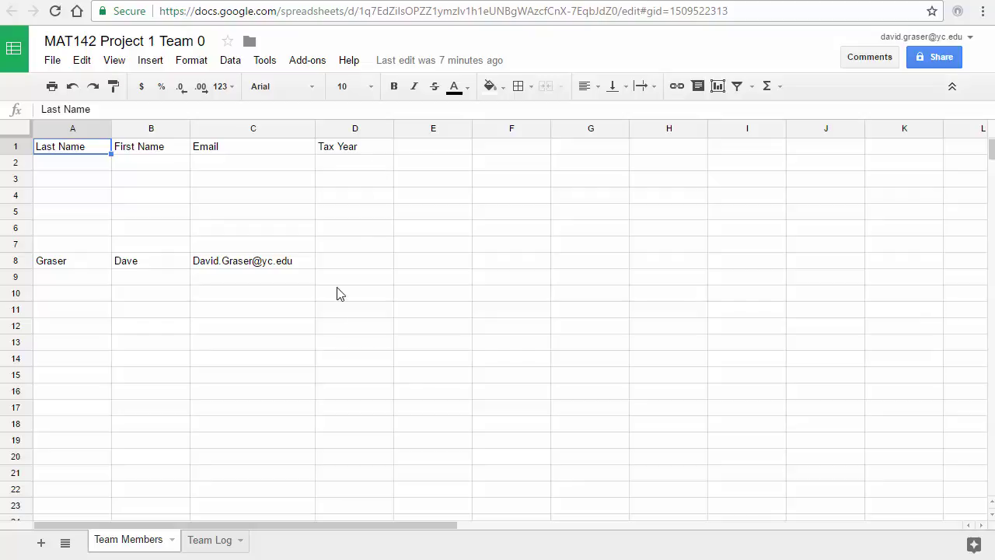
Look at the Team Log sheet, and enter 2000 as the Tax Year in cell D8 of the Team Members sheet.
left_click(209, 544)
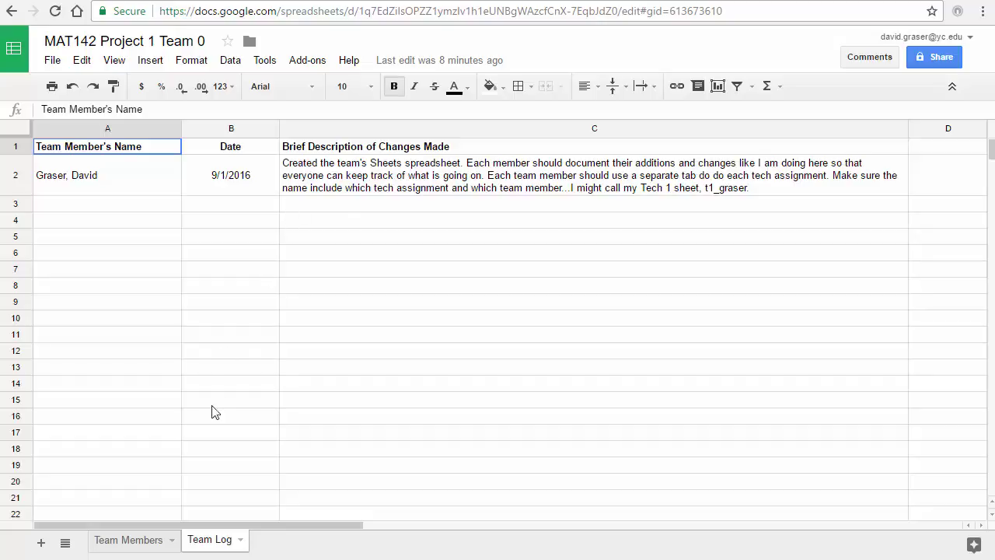
left_click(120, 544)
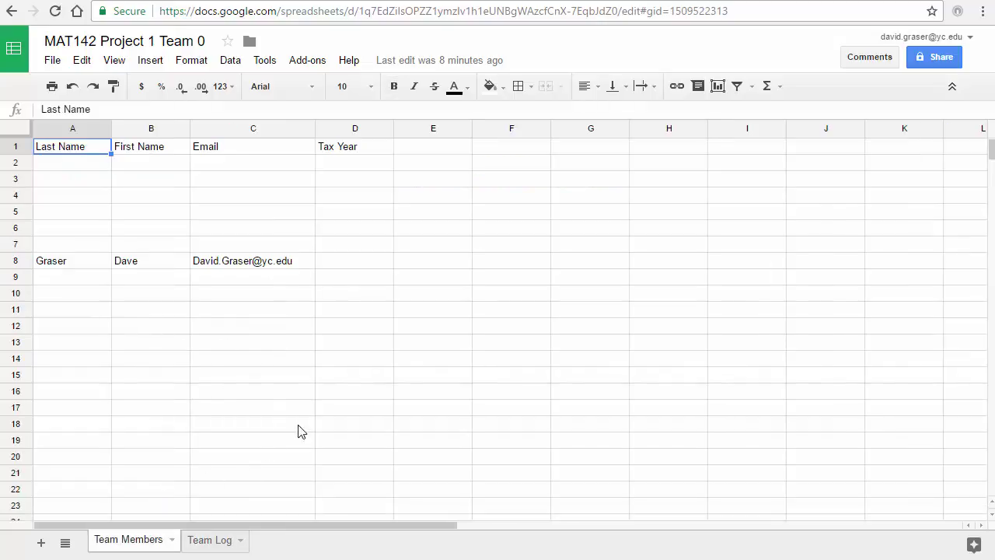
left_click(340, 265)
type("2000")
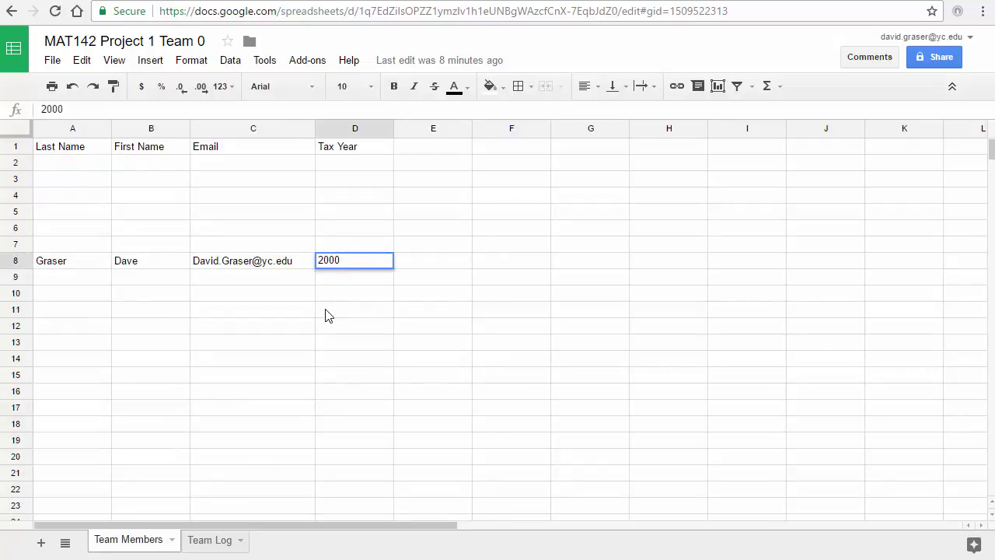
left_click(325, 313)
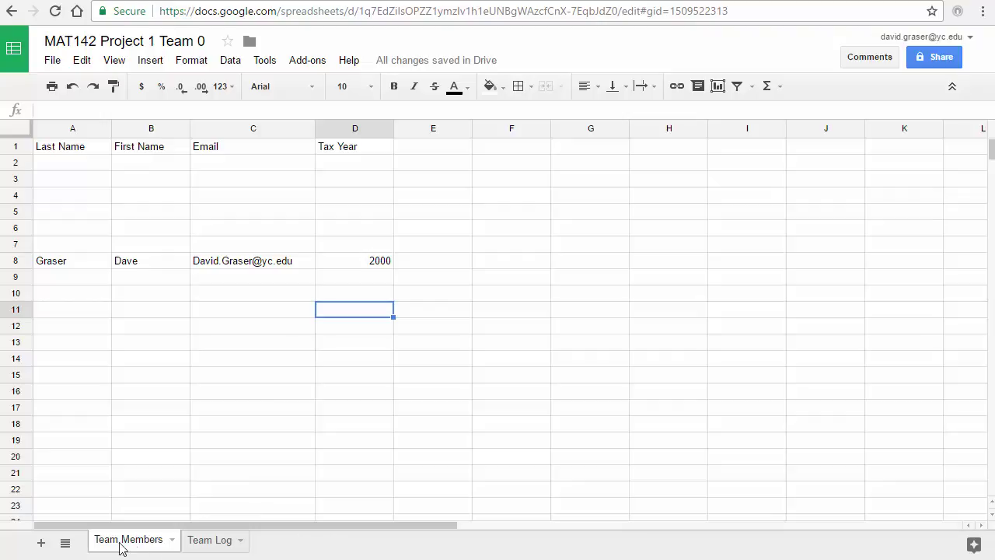
Add a new sheet after Team Log and name it T1_ followed by the team member's last name.
left_click(42, 544)
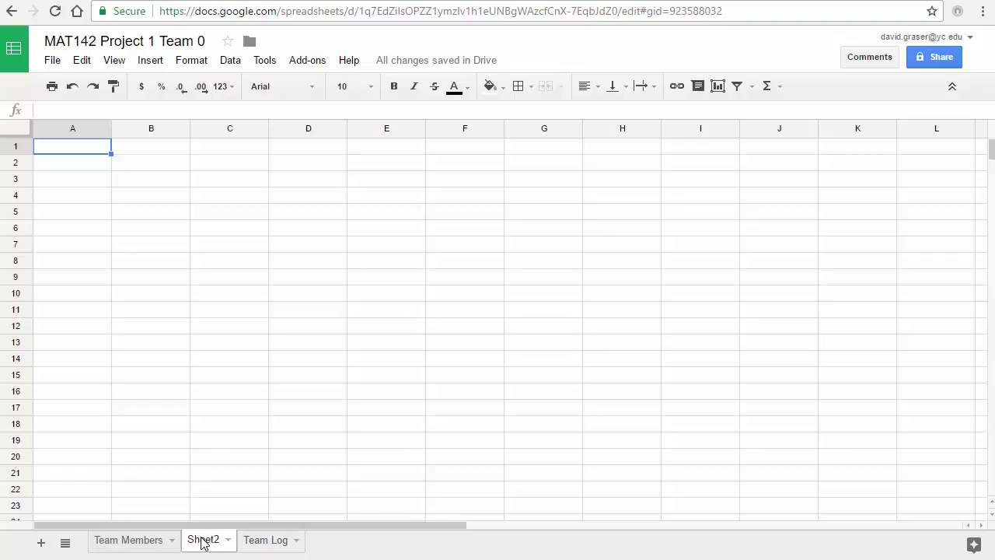
left_click_drag(203, 538, 270, 537)
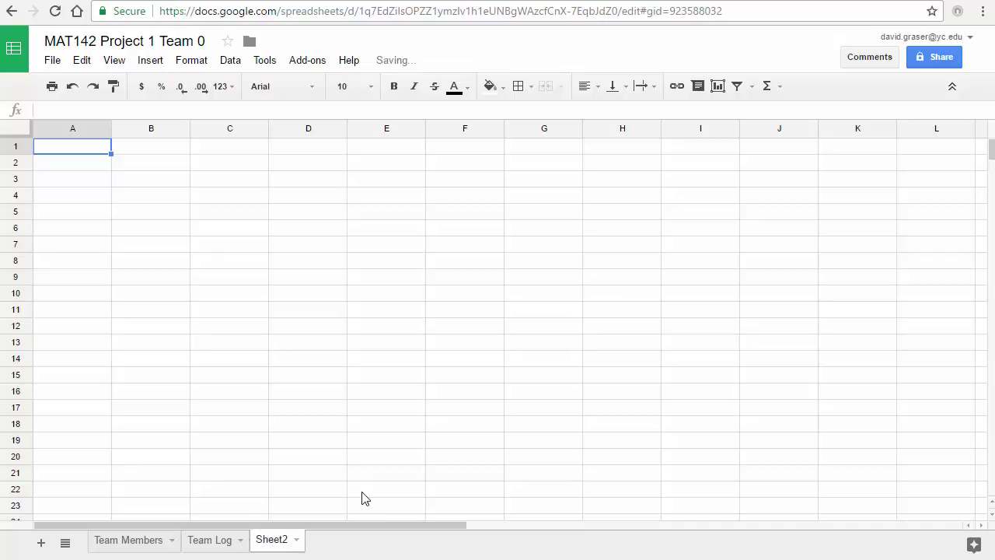
double_click(267, 540)
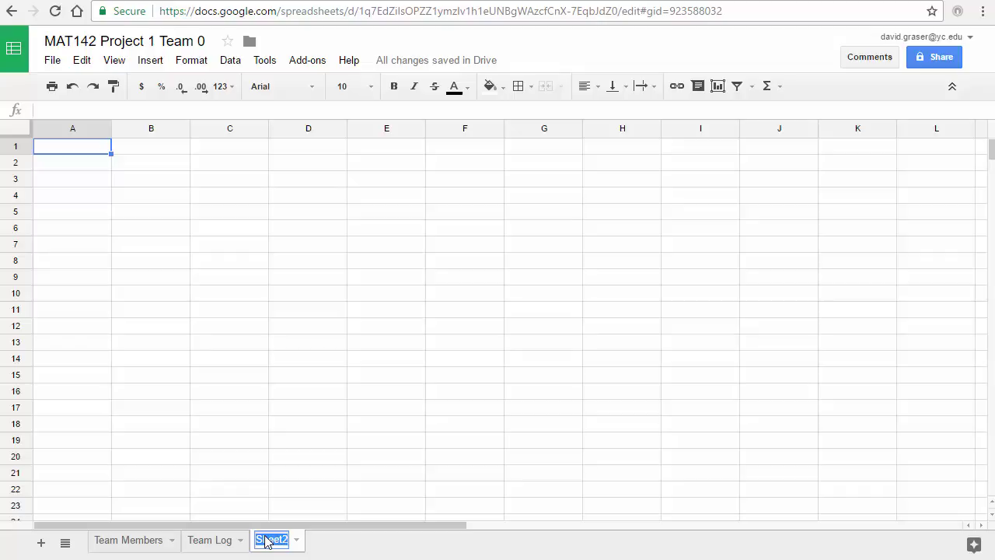
type("T")
key("Return")
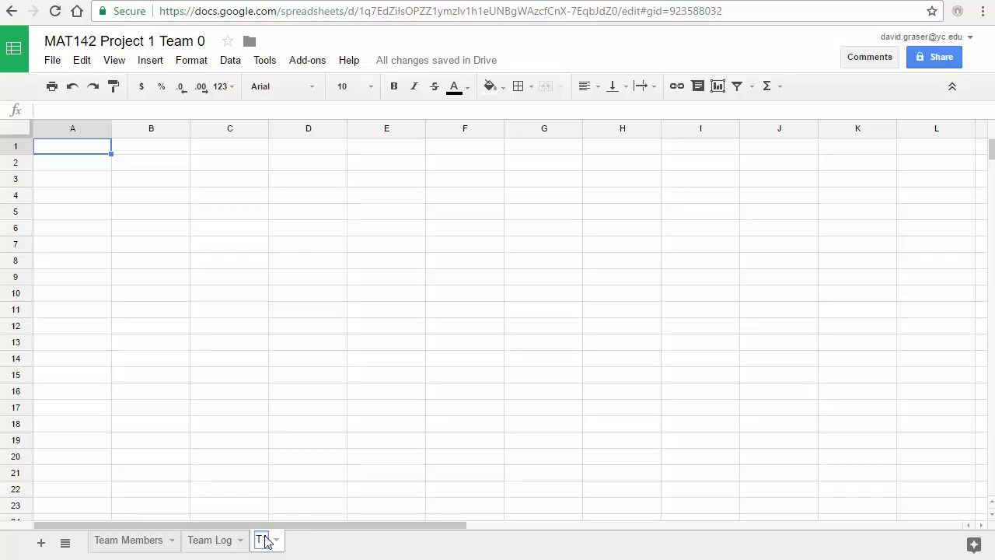
type("e")
type(" Graser")
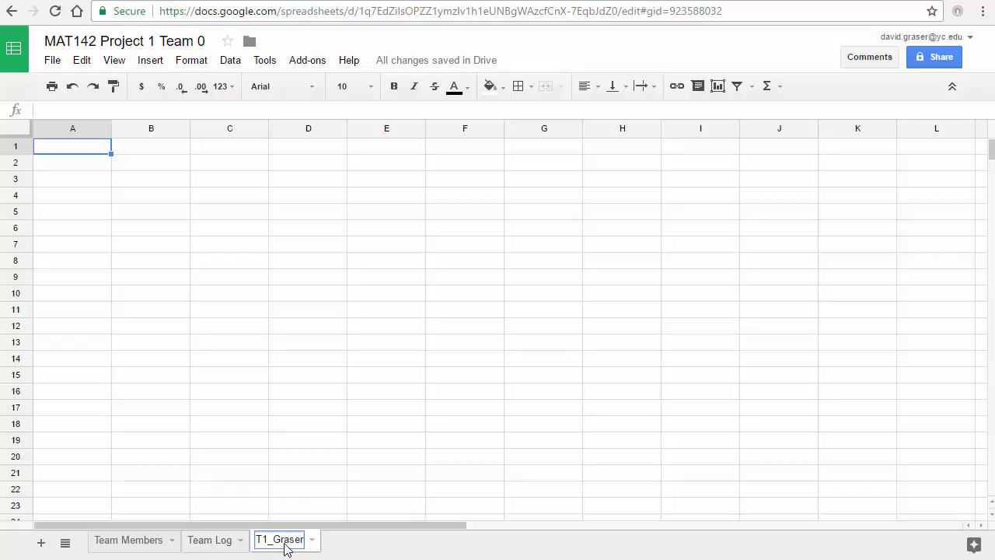
Fill cells A1 to D1 of the new sheet with the headings 2000, R, R' and Total.
left_click(74, 154)
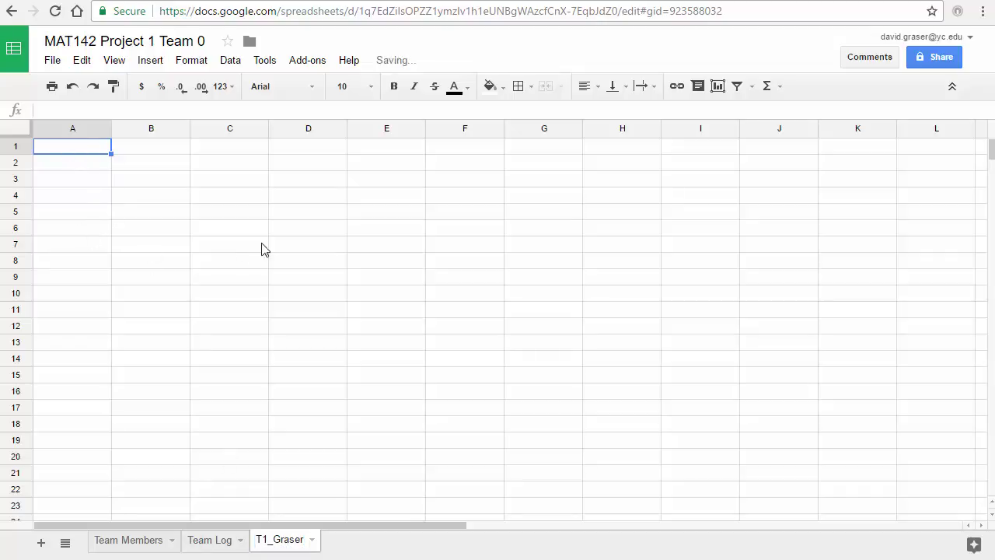
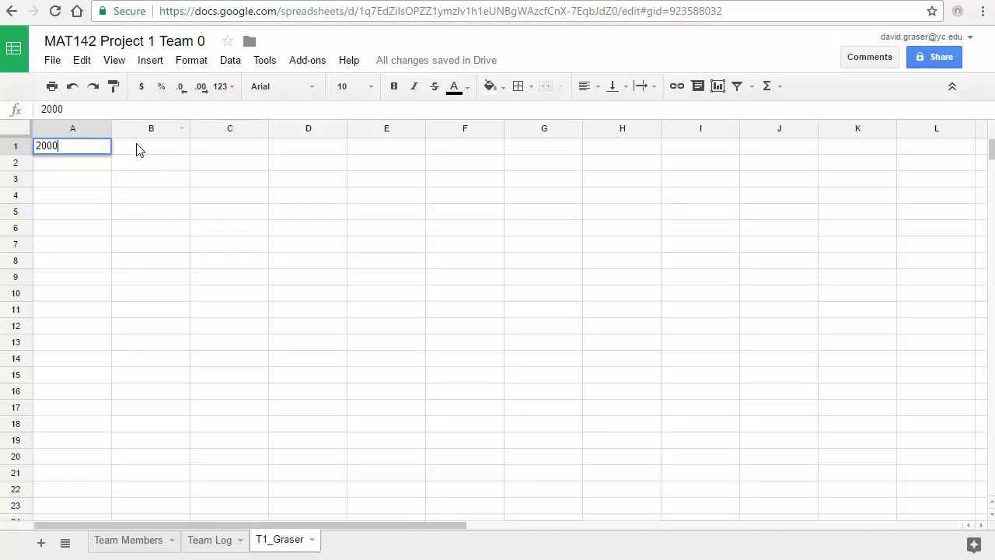
left_click(147, 153)
type("R")
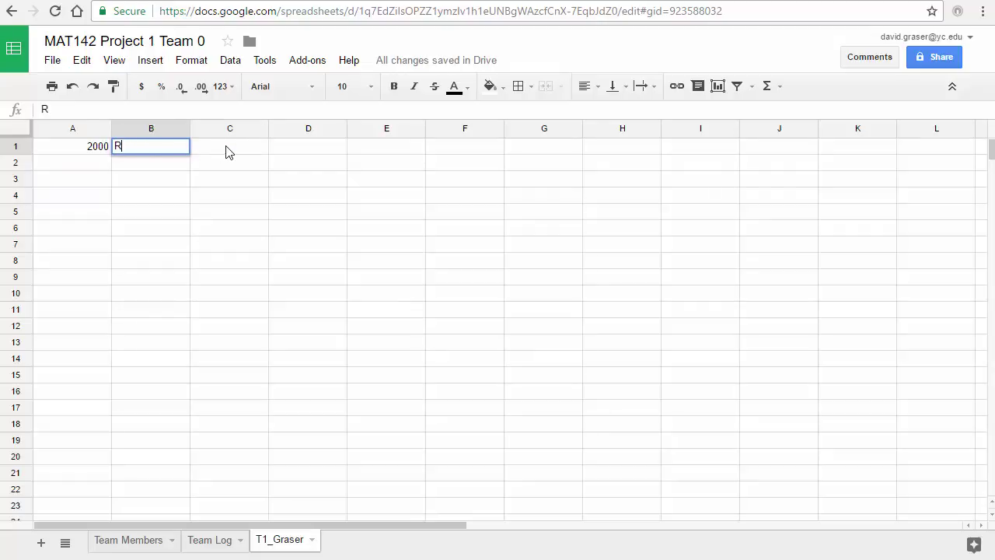
left_click(228, 153)
type("R'")
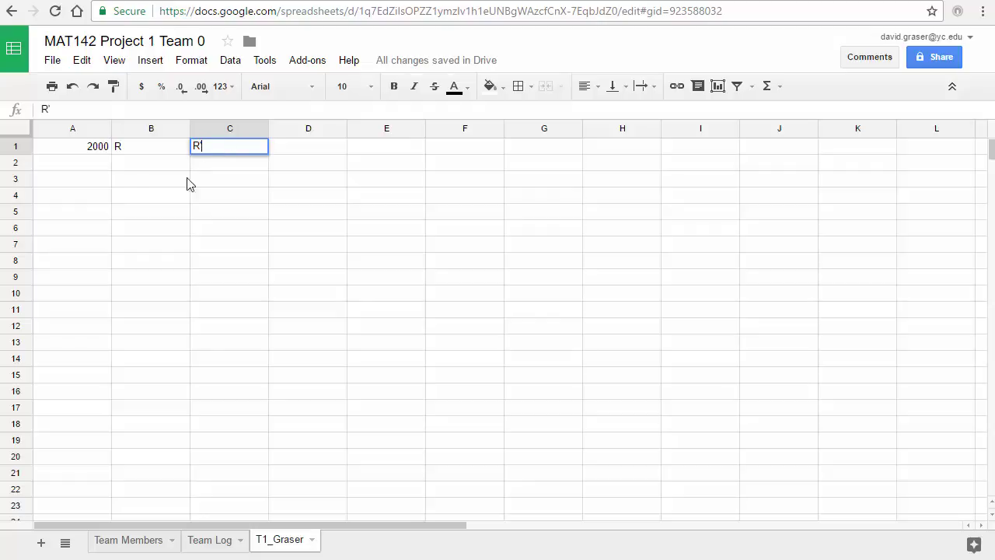
left_click(327, 152)
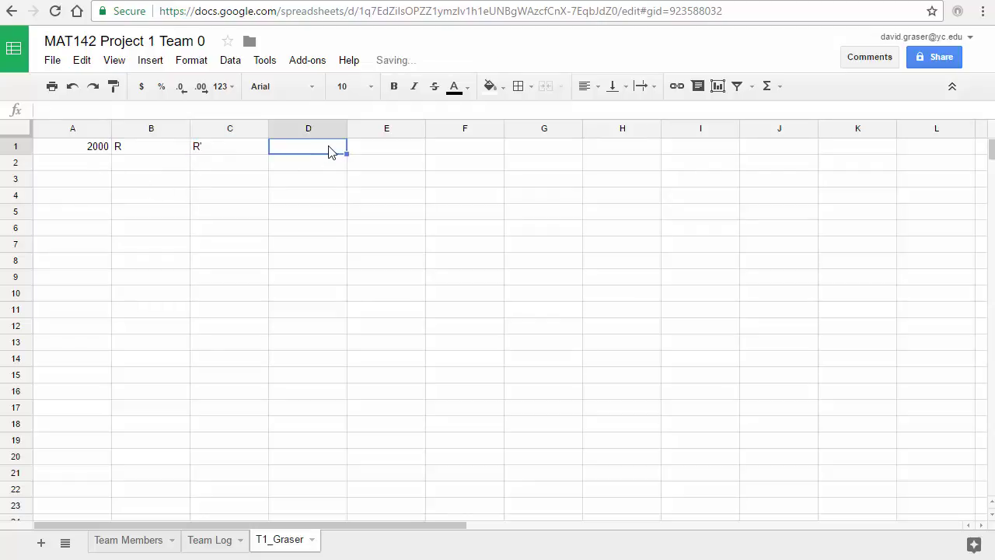
type("Tot")
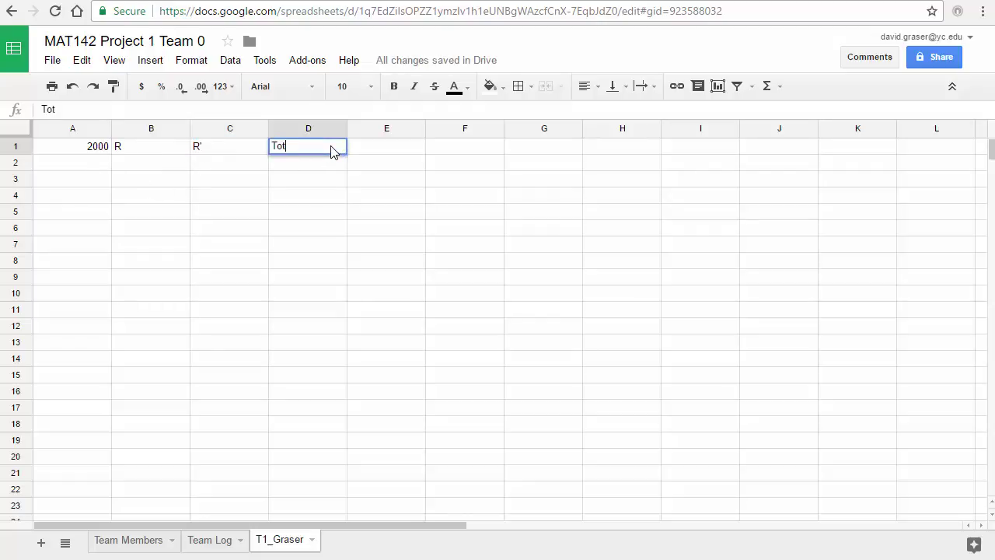
type("al")
Enter the row labels E, E' and Total in cells A2 to A4.
left_click(87, 168)
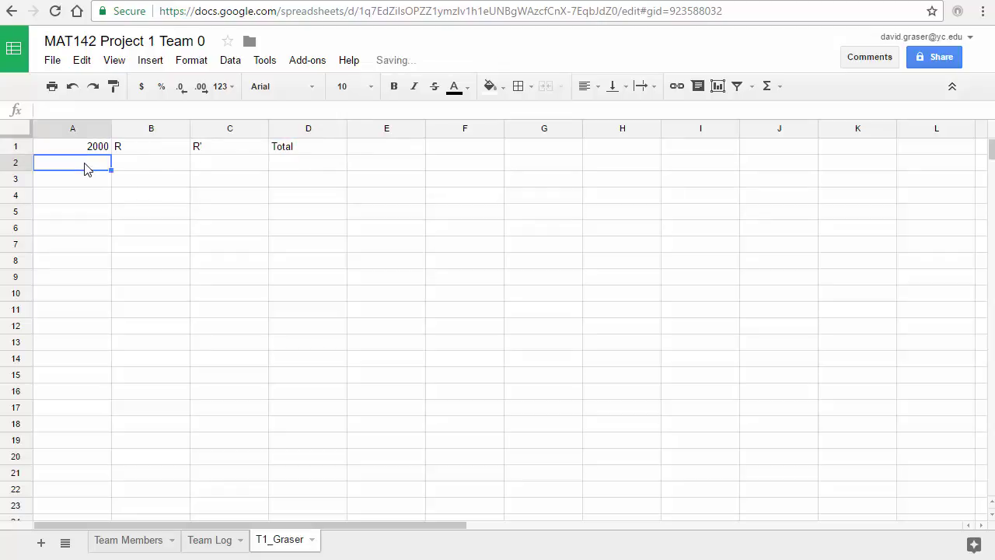
type("E")
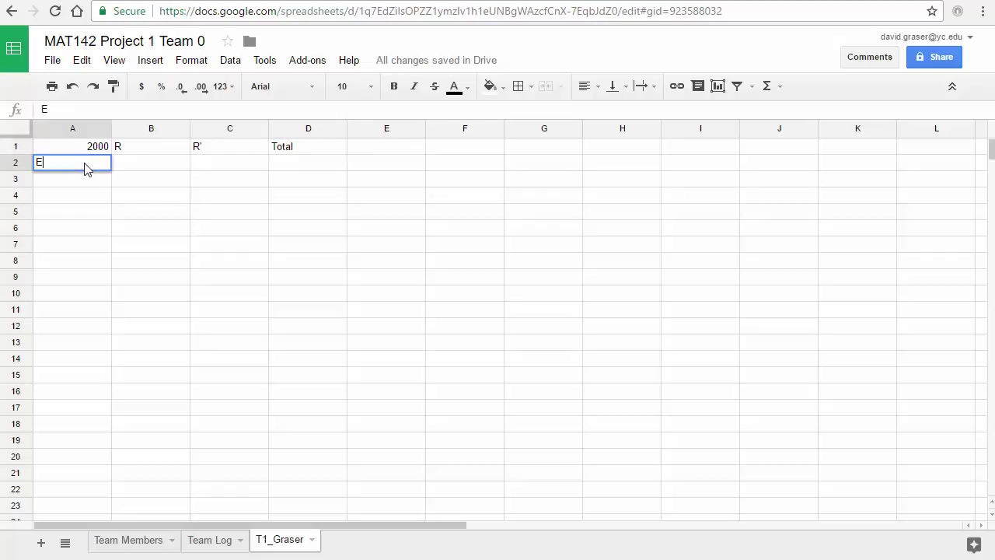
left_click(78, 182)
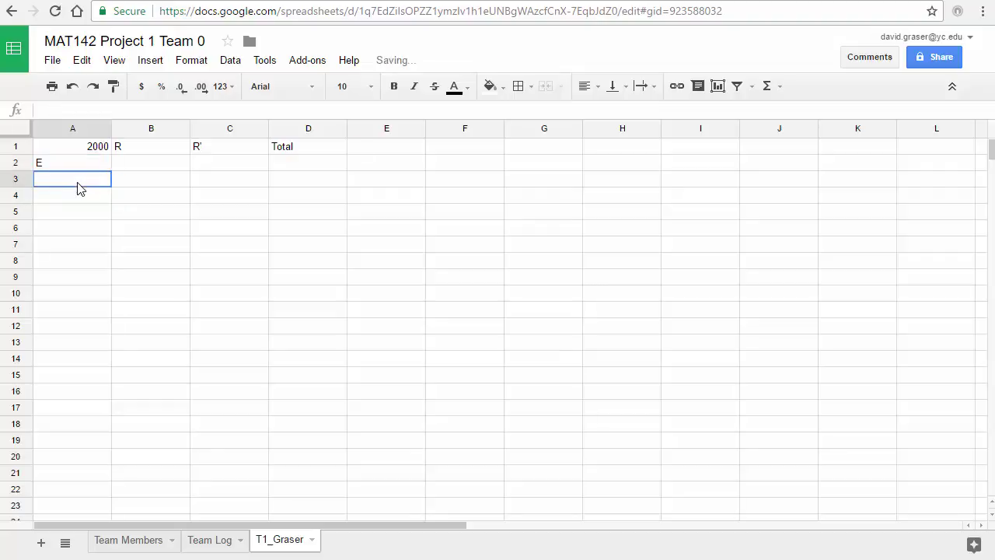
type("E'")
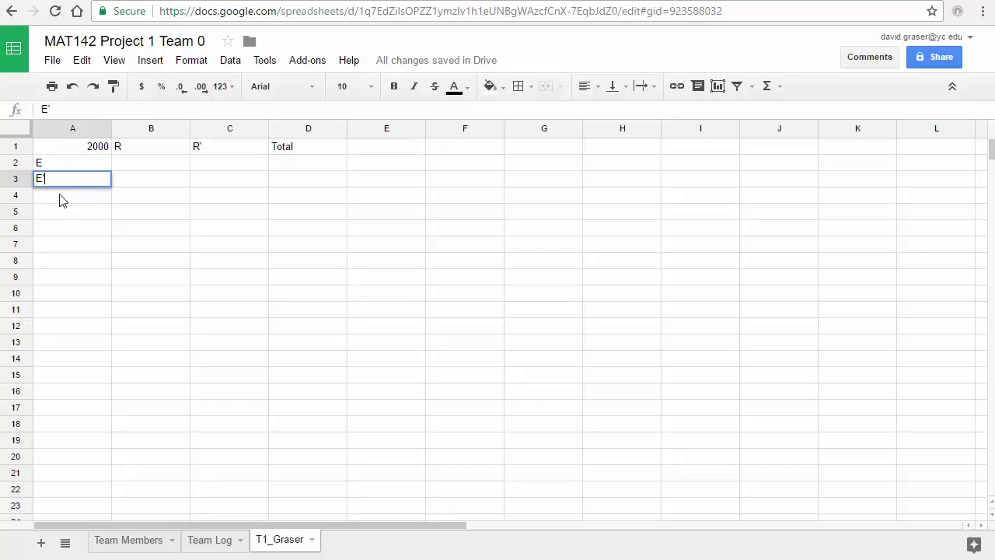
left_click(62, 200)
type("Total")
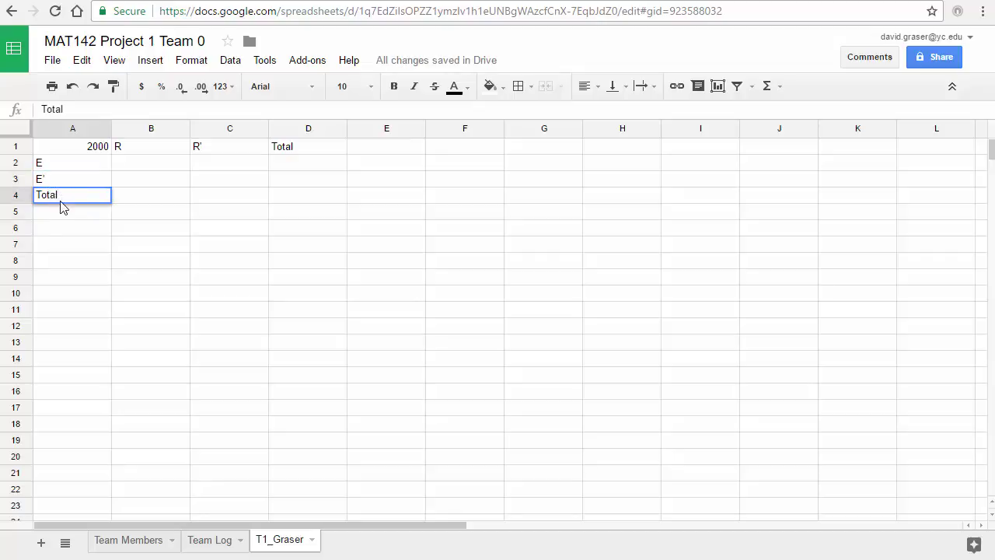
left_click(129, 263)
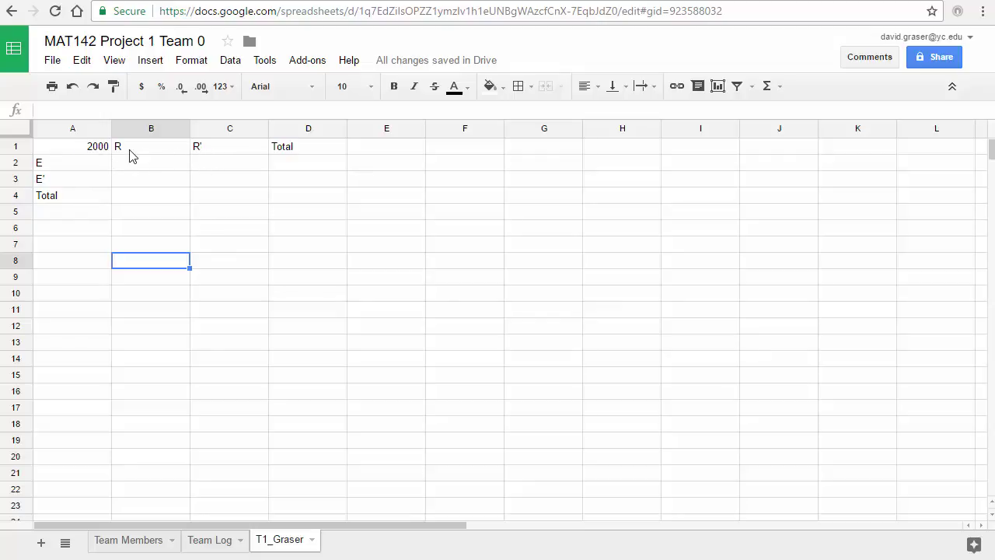
Make the table headings in cells A1 to D1 bold.
left_click(74, 150)
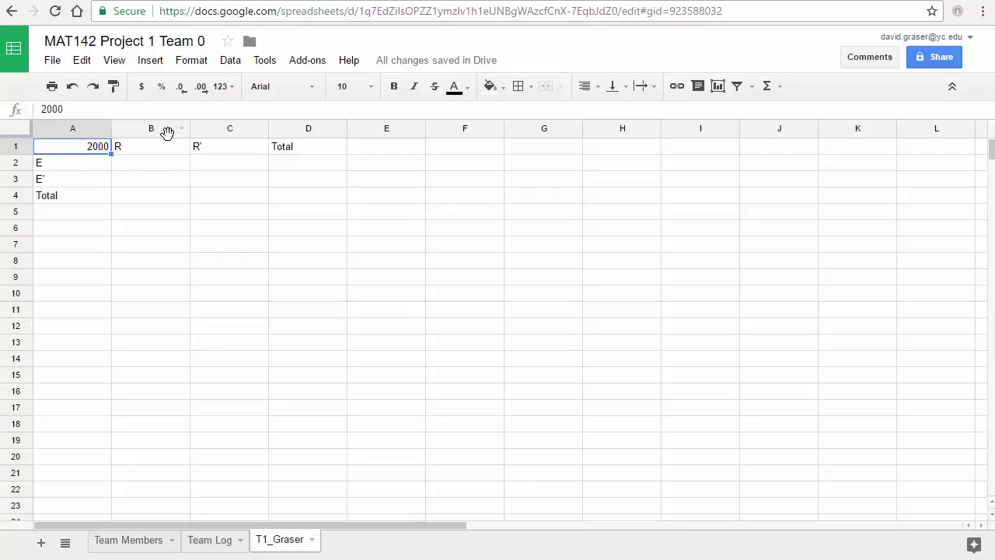
left_click(394, 87)
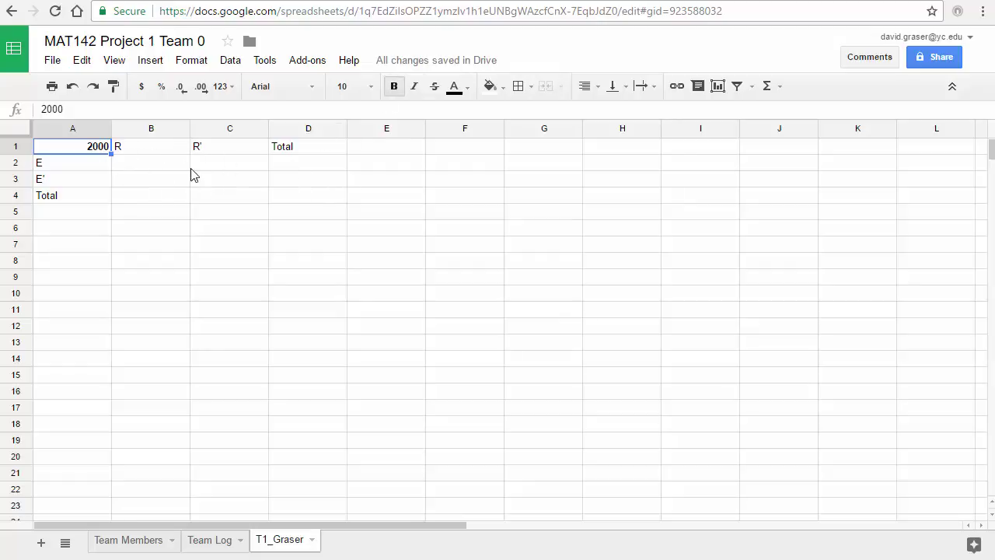
left_click(137, 154)
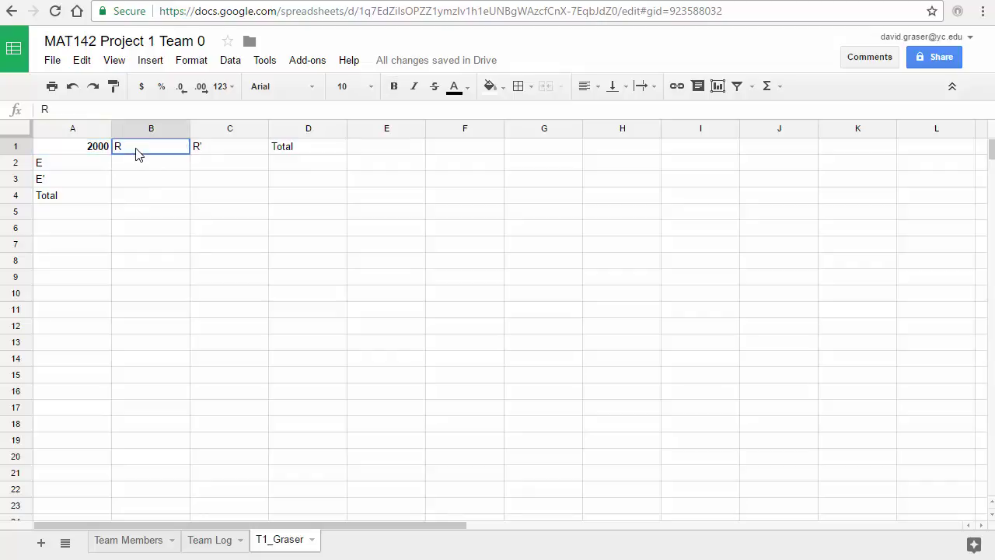
left_click_drag(137, 152, 300, 161)
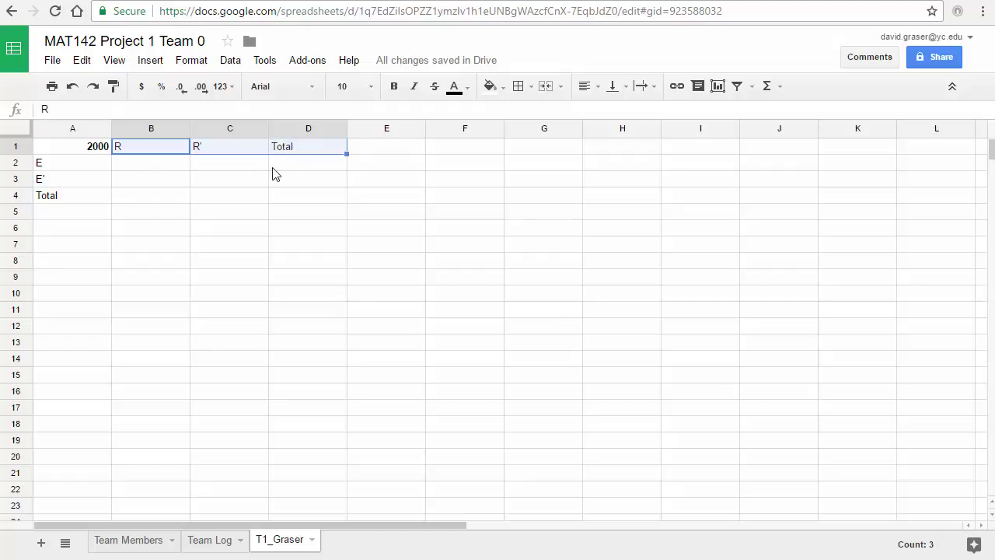
left_click(394, 88)
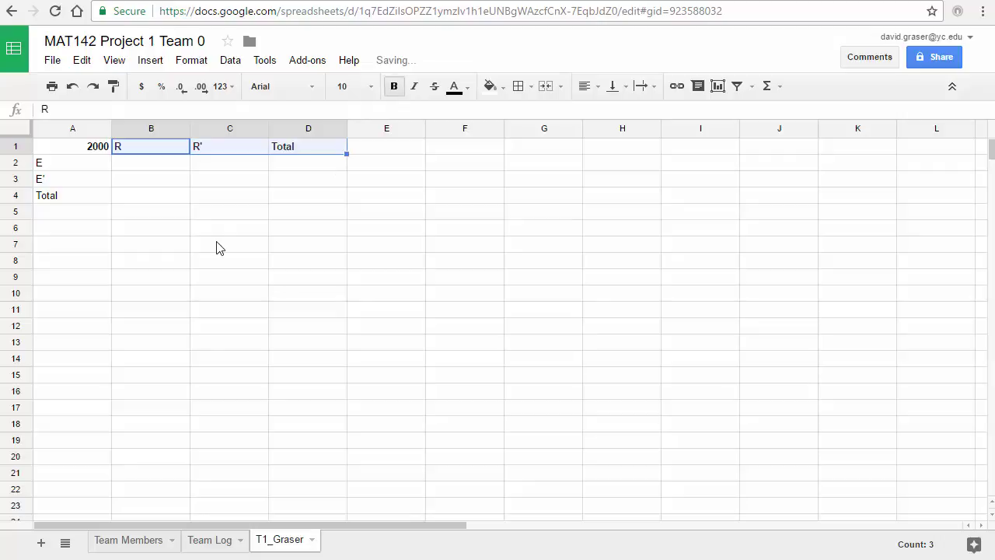
Make the row labels in cells A2 to A4 bold.
left_click(46, 171)
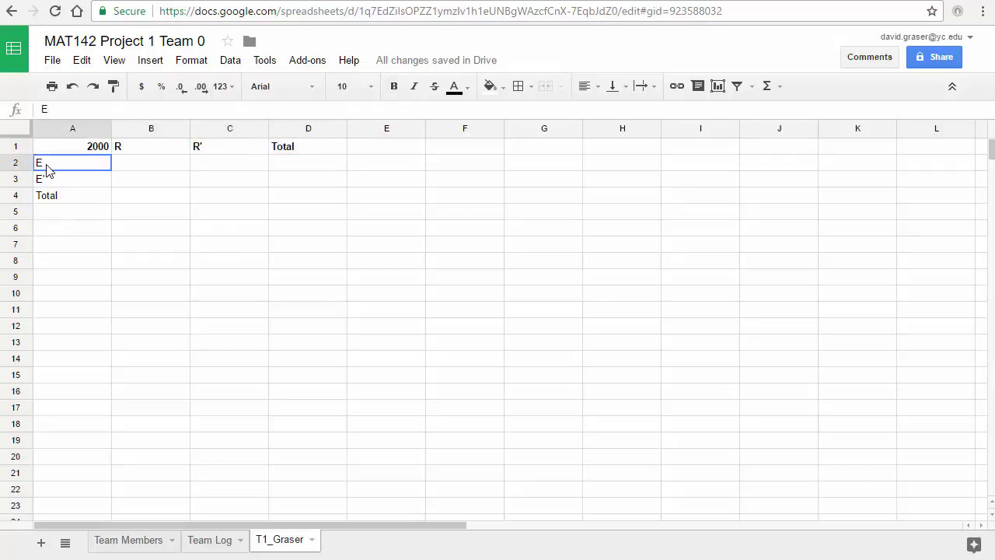
left_click_drag(47, 170, 49, 202)
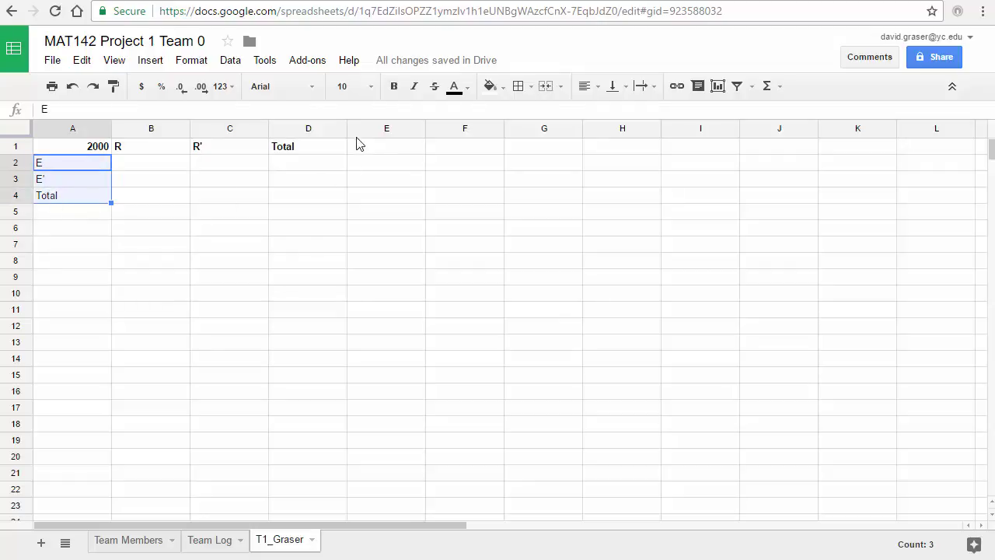
left_click(394, 87)
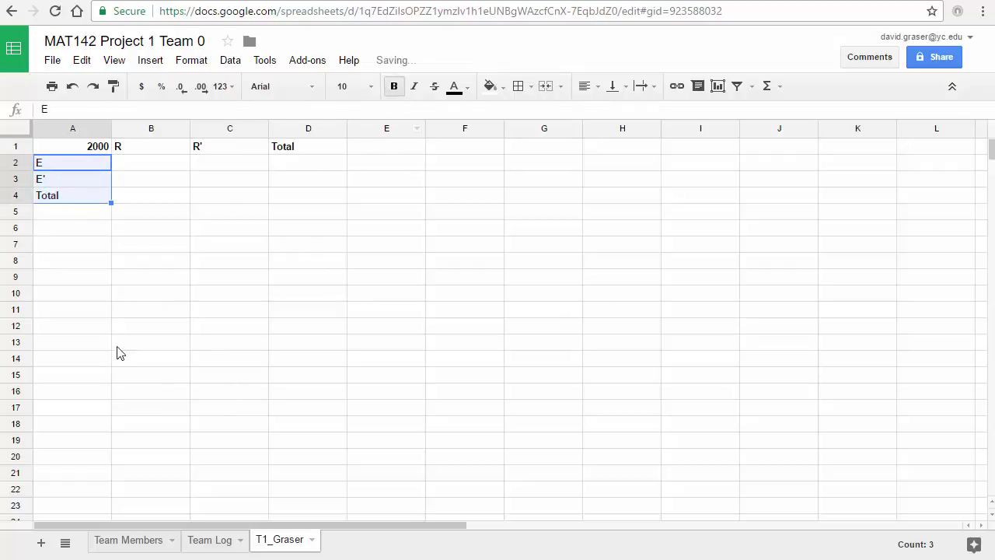
left_click(117, 310)
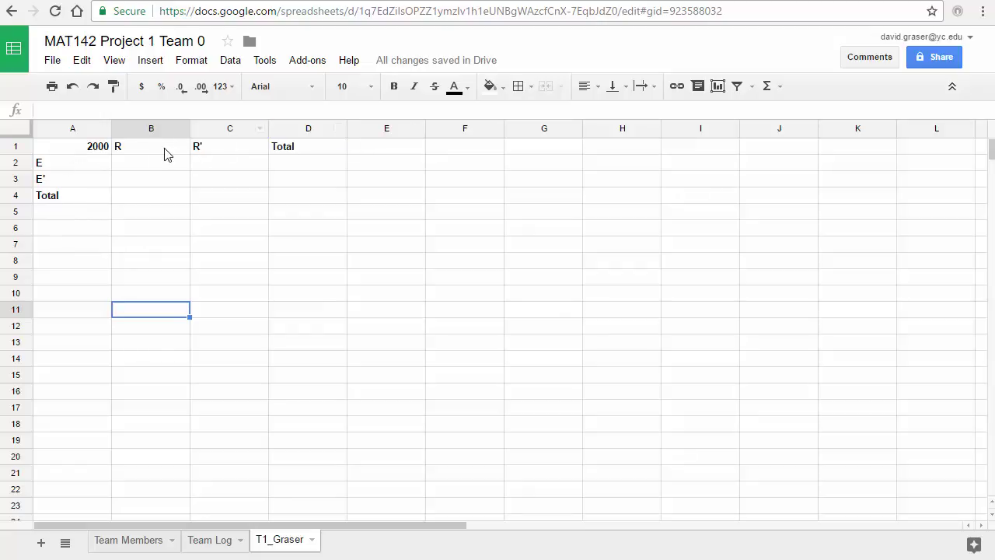
Center the contents of row 1 and of column A horizontally.
left_click(17, 147)
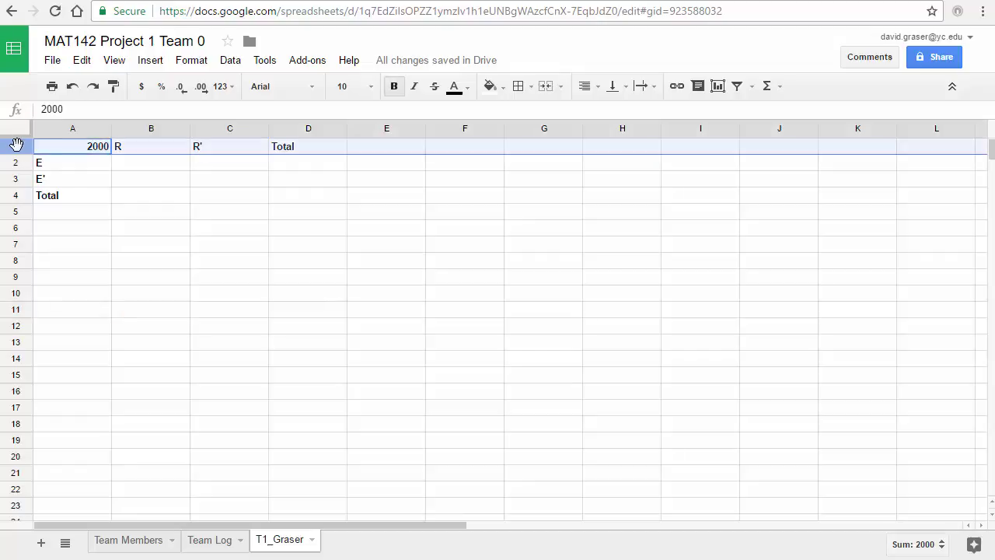
left_click(600, 93)
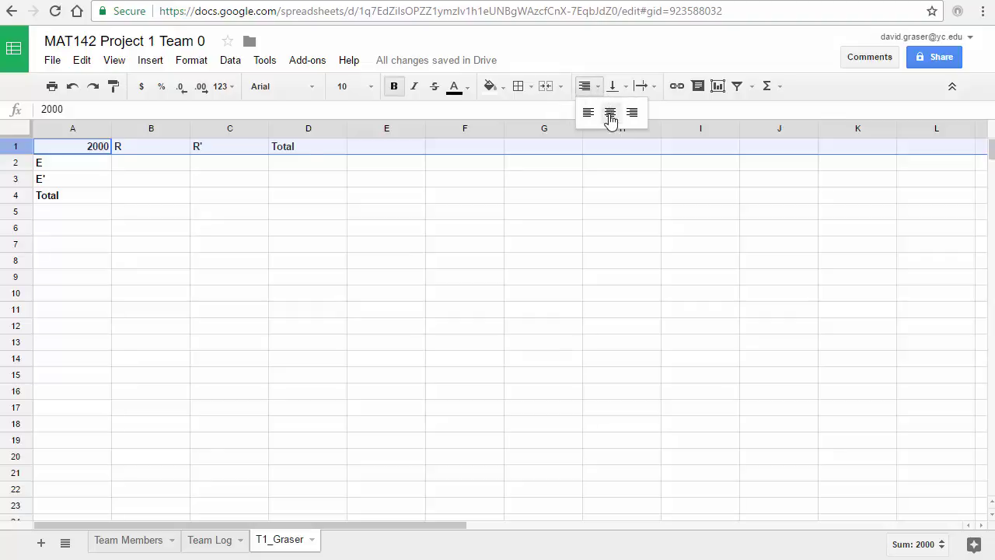
left_click(610, 114)
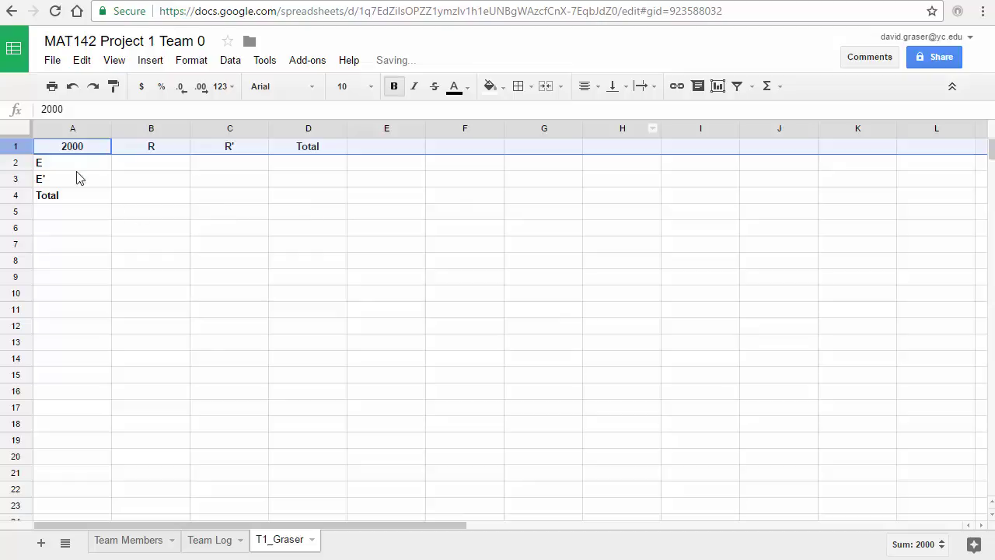
left_click(73, 129)
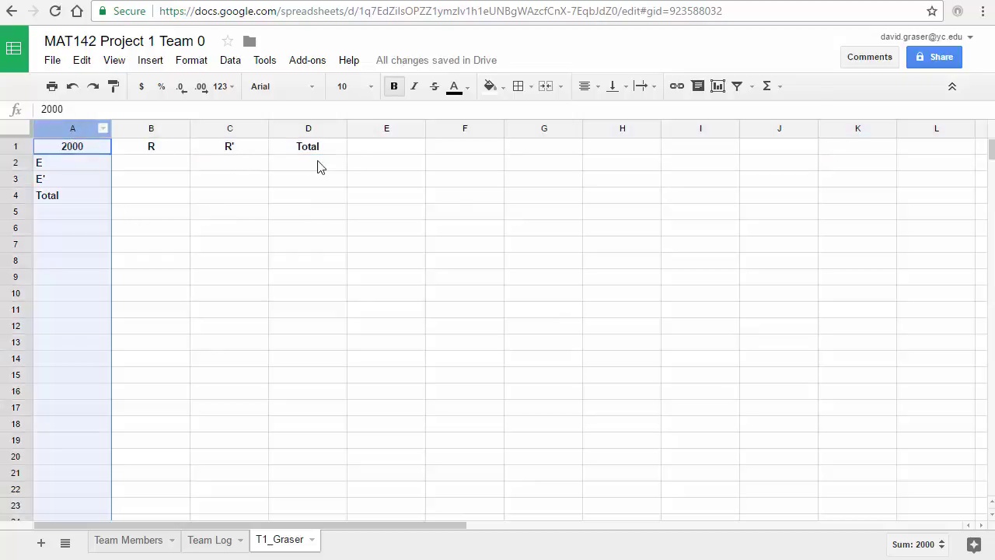
left_click(589, 87)
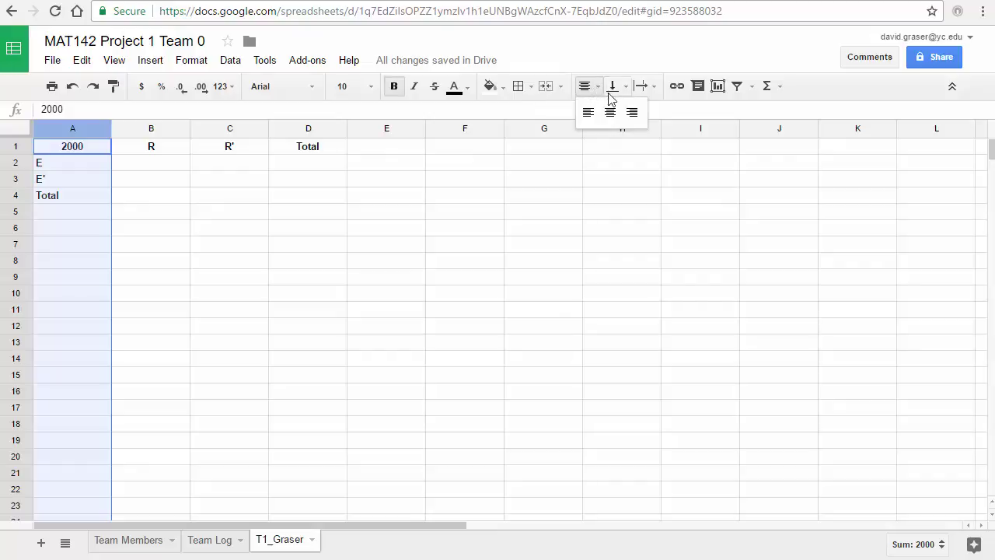
left_click(610, 112)
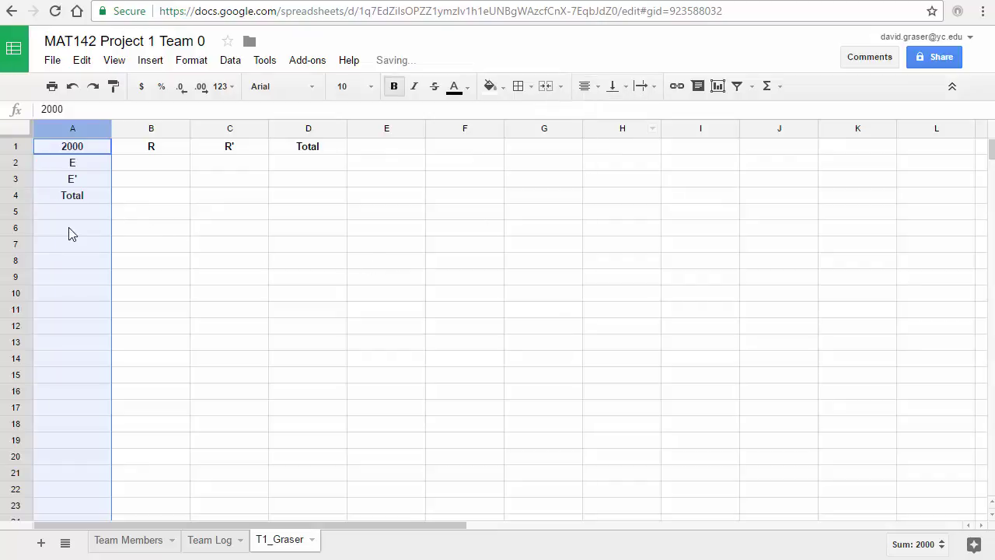
left_click(237, 330)
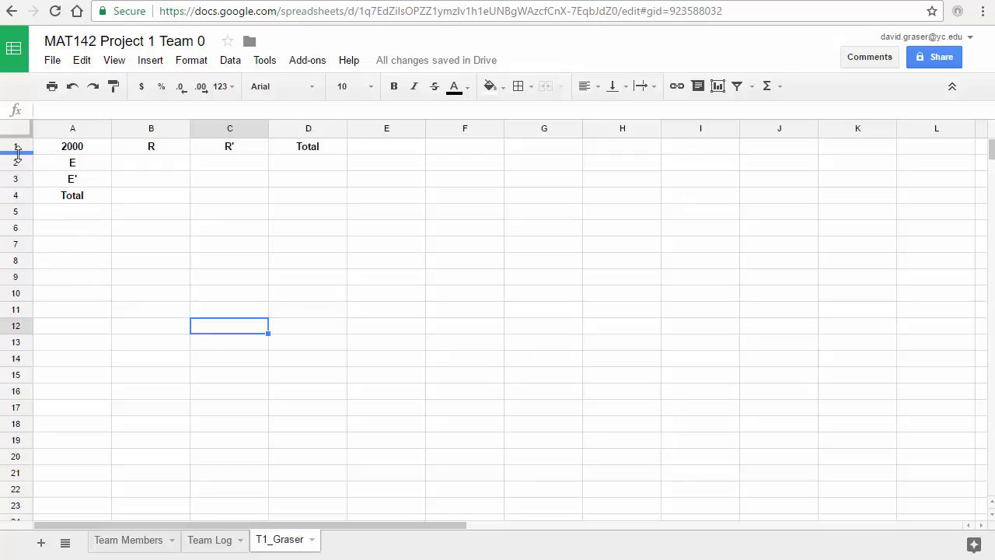
Increase the height of rows 1 to 4 and align row 1 and column A vertically to the middle.
left_click_drag(17, 152, 18, 256)
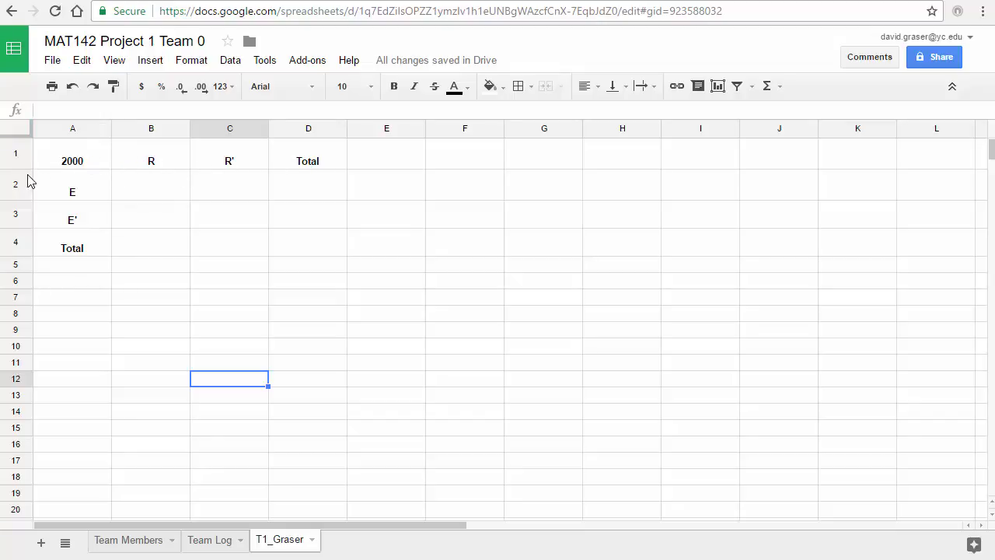
left_click(12, 154)
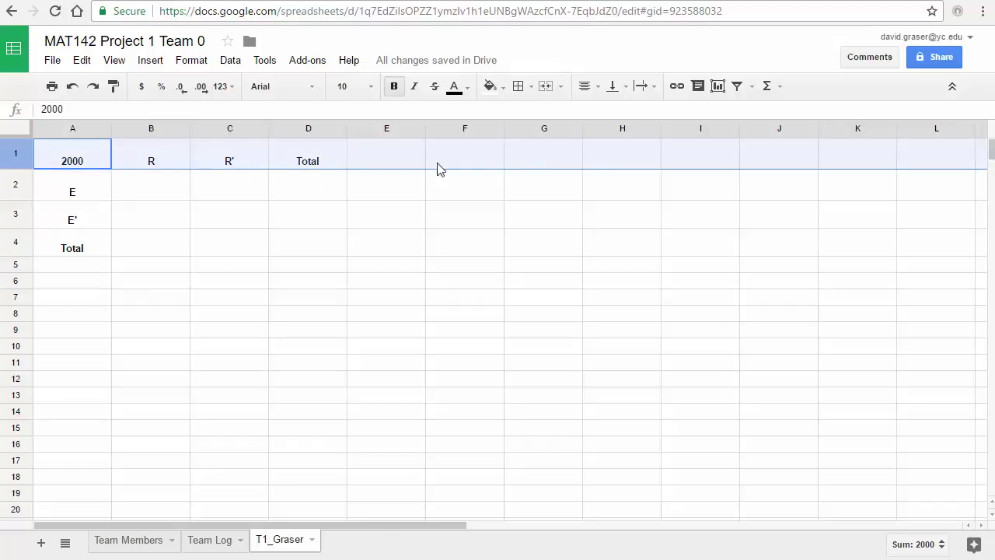
left_click(626, 87)
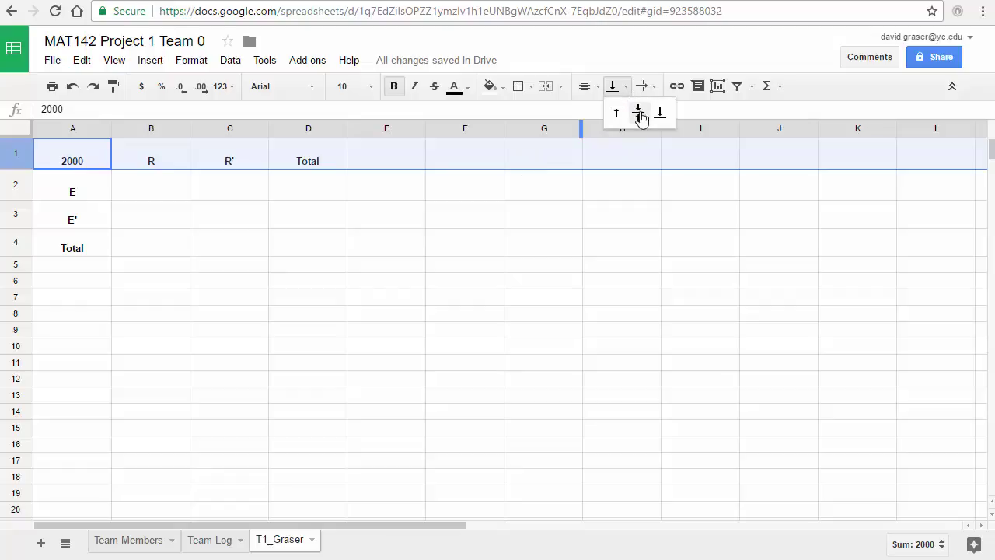
left_click(638, 112)
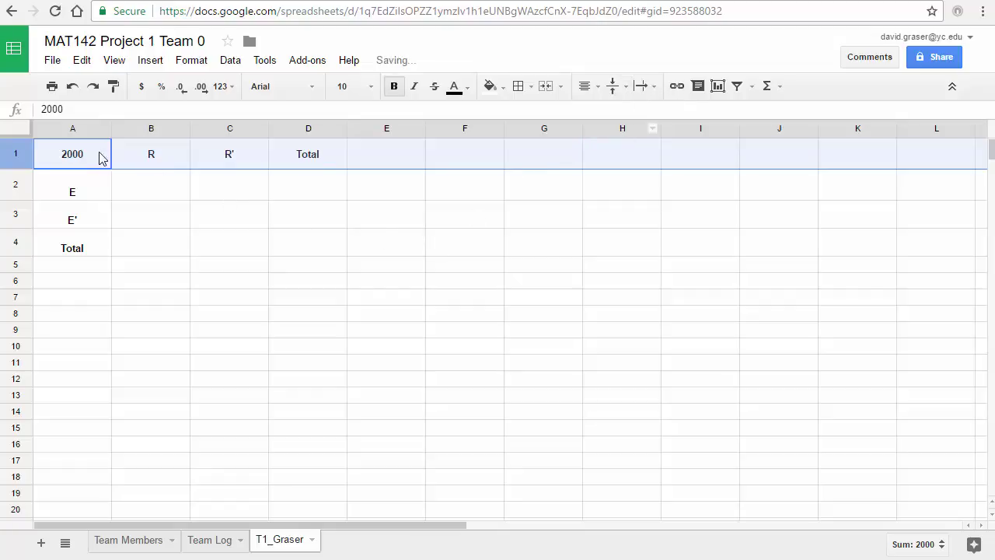
left_click(80, 129)
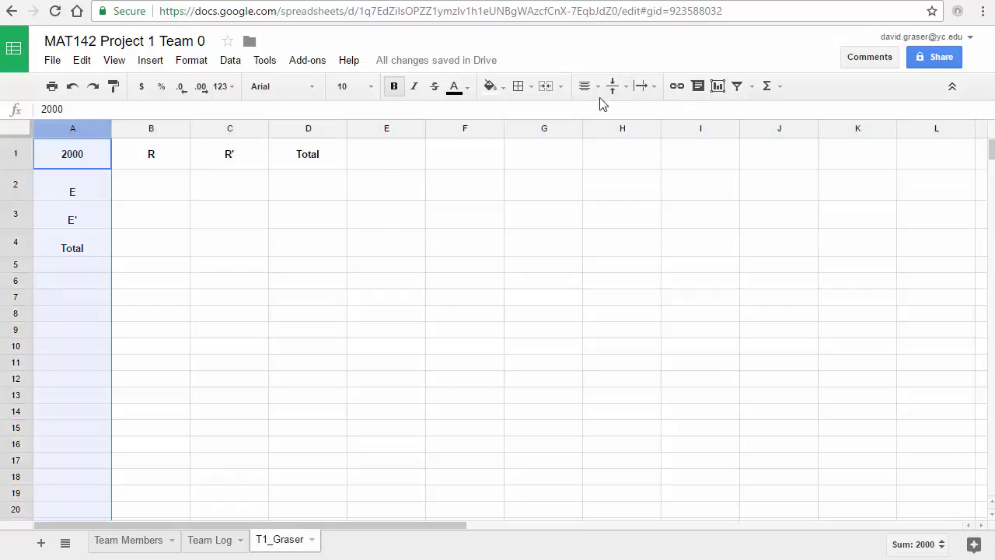
left_click(625, 90)
left_click(638, 113)
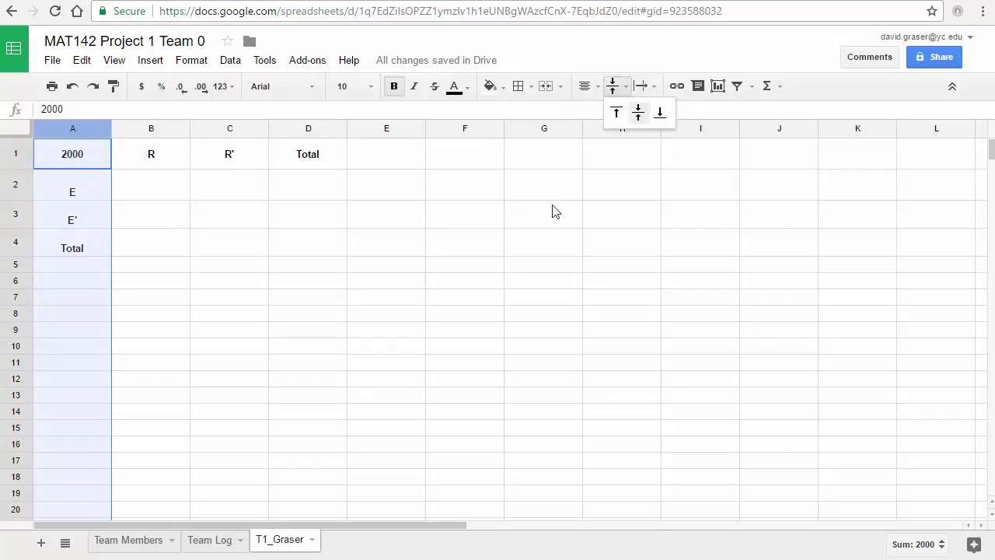
left_click(324, 349)
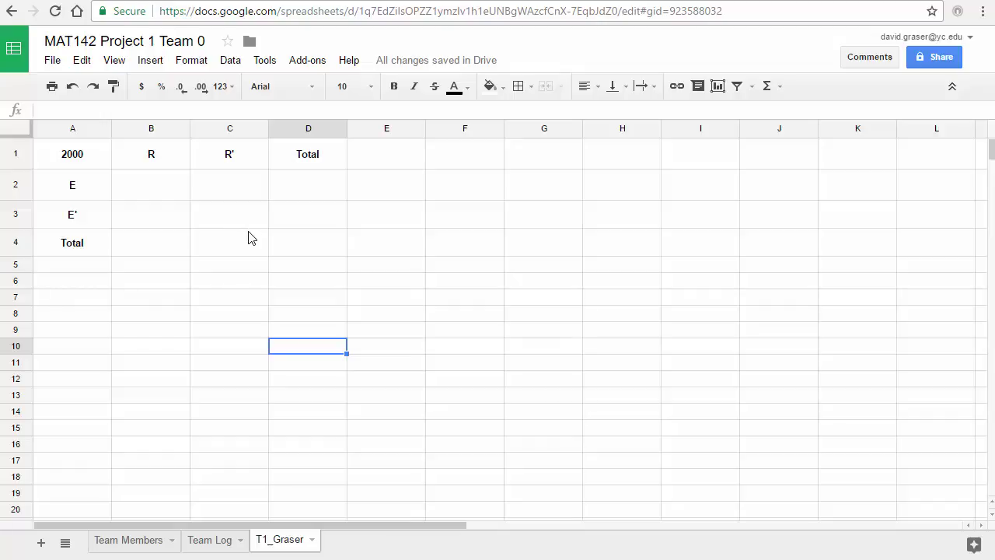
Enter the overall total 124887100 in cell D4.
left_click(308, 244)
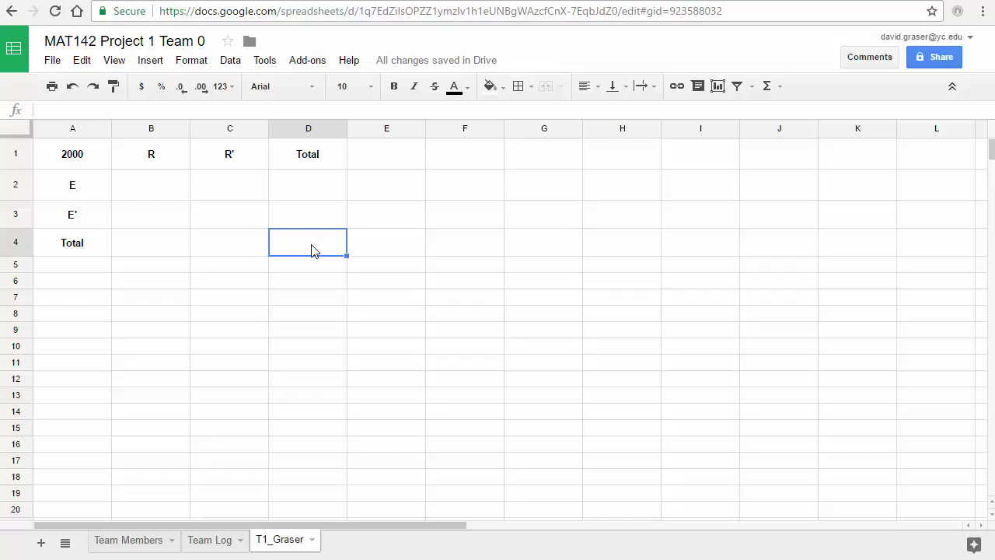
type("124")
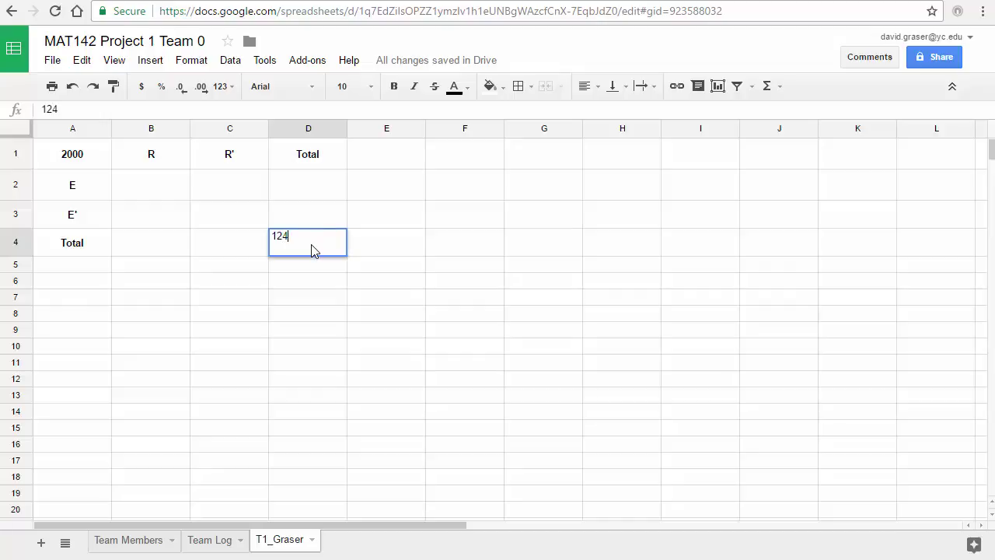
type("887100")
key("Return")
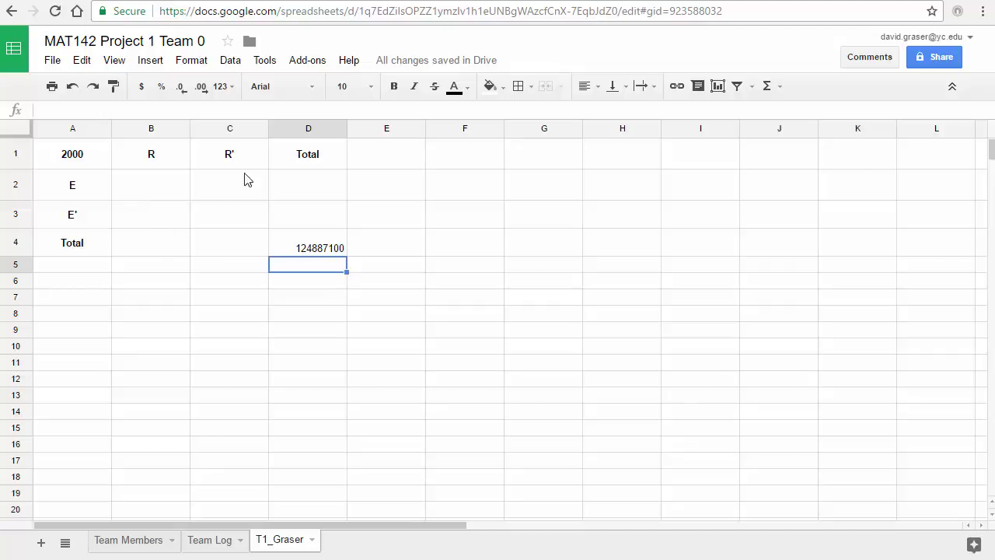
Set the text color of the overall total in cell D4 to red.
left_click(310, 247)
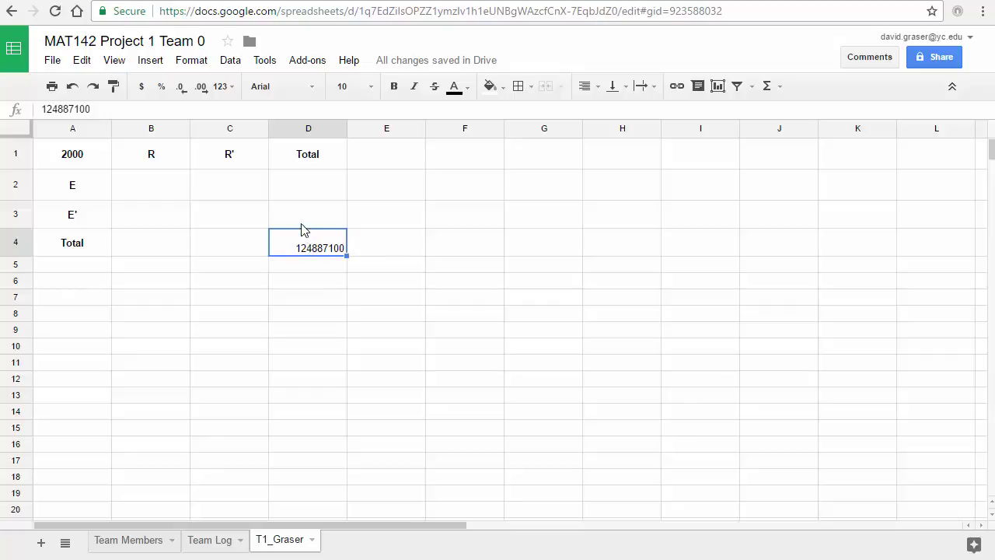
left_click(311, 87)
left_click(315, 92)
left_click(468, 93)
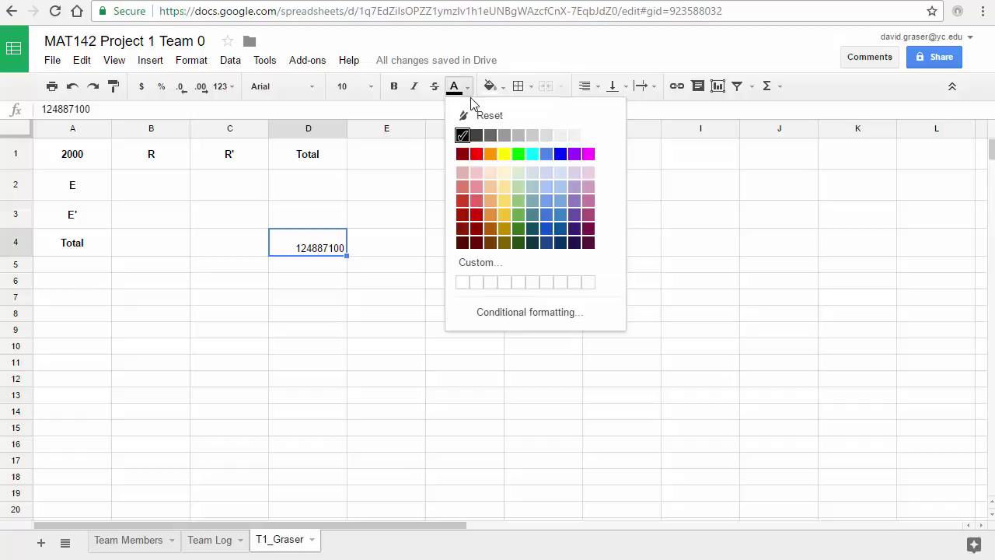
left_click(476, 154)
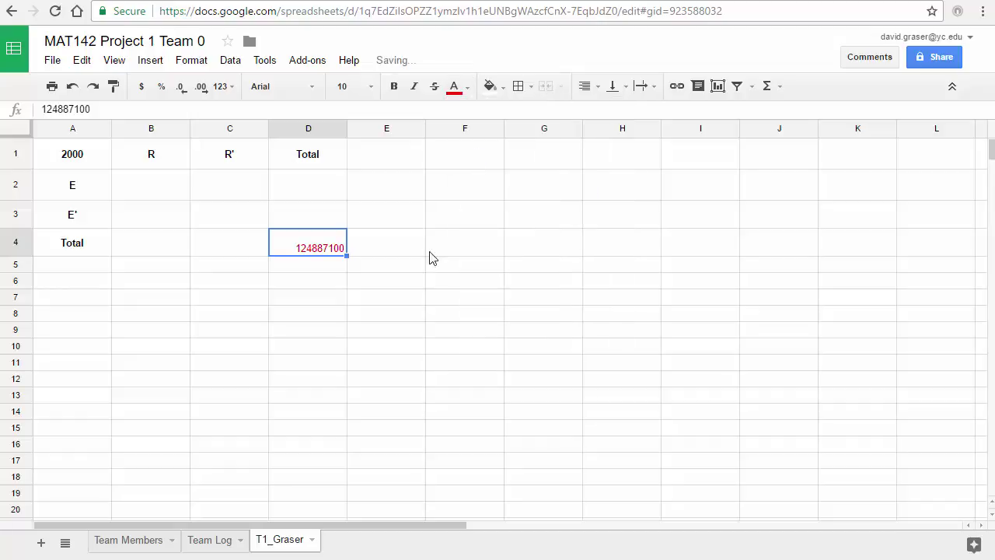
left_click(390, 335)
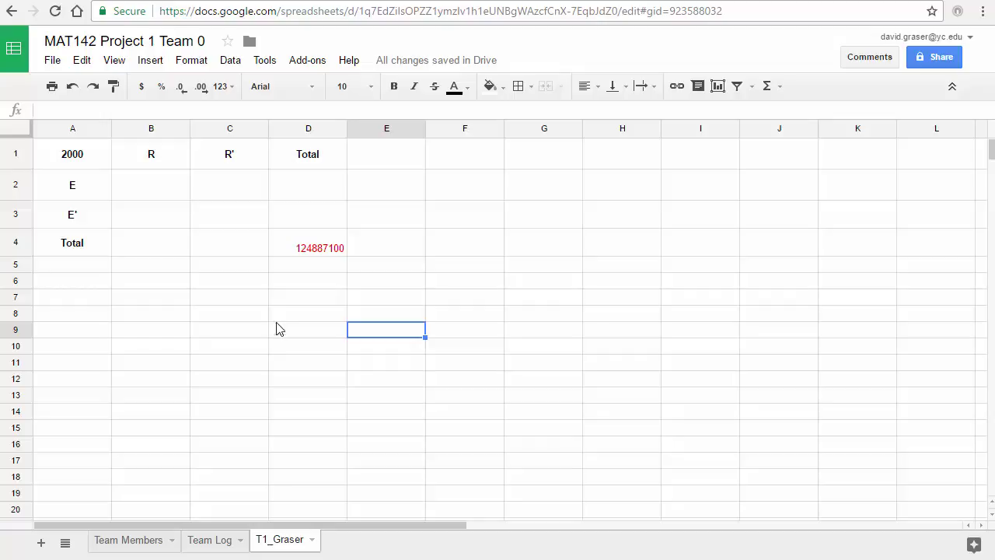
Center the overall total in cell D4 both vertically and horizontally.
left_click(321, 249)
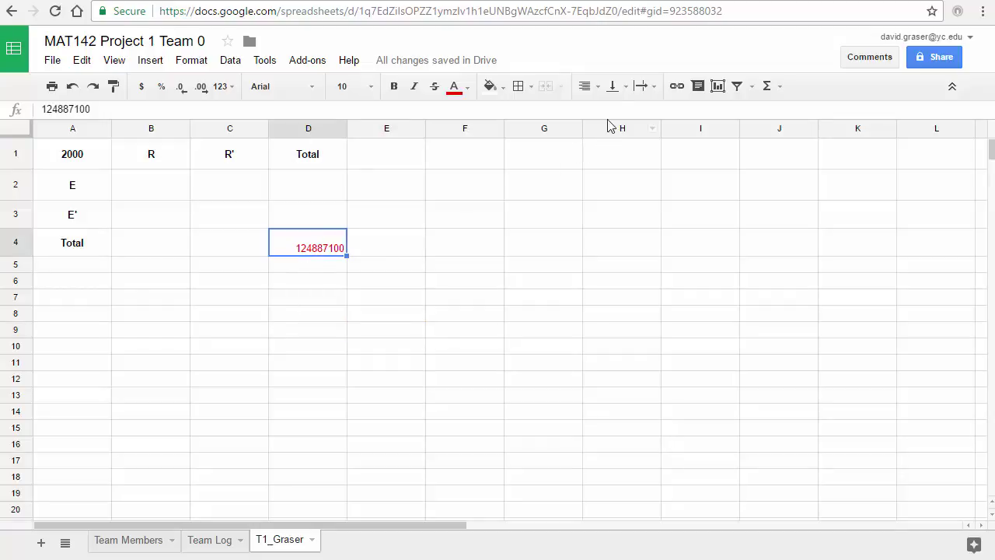
left_click(624, 91)
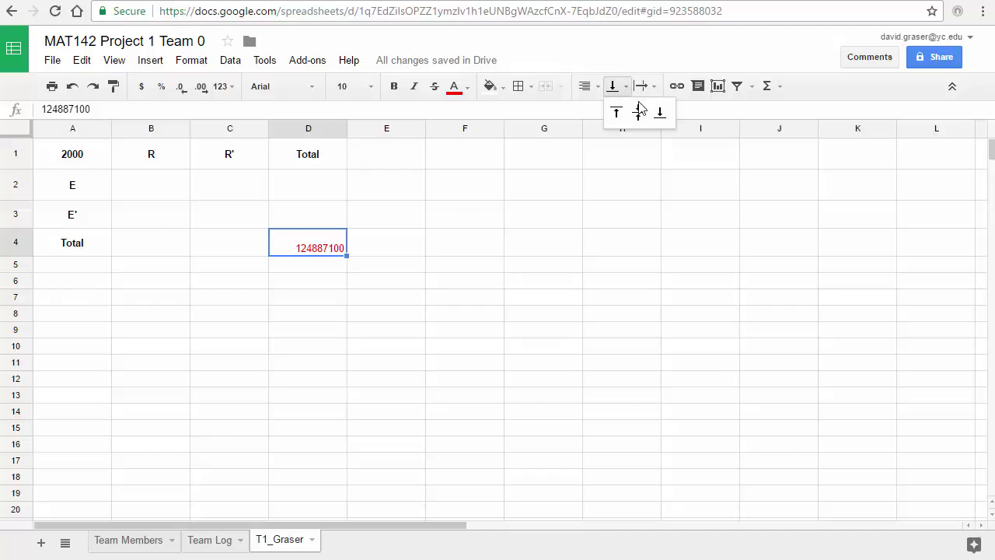
left_click(638, 113)
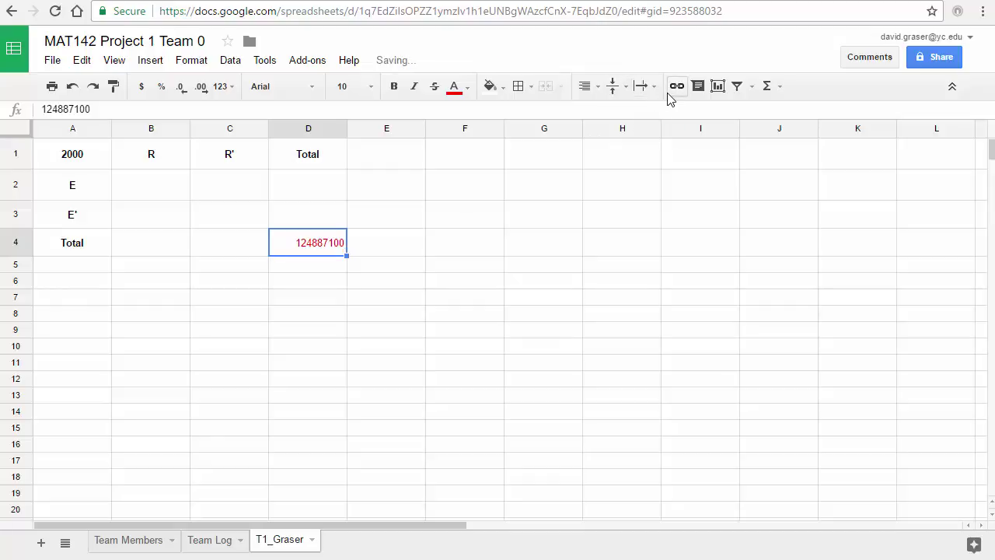
left_click(589, 88)
left_click(608, 114)
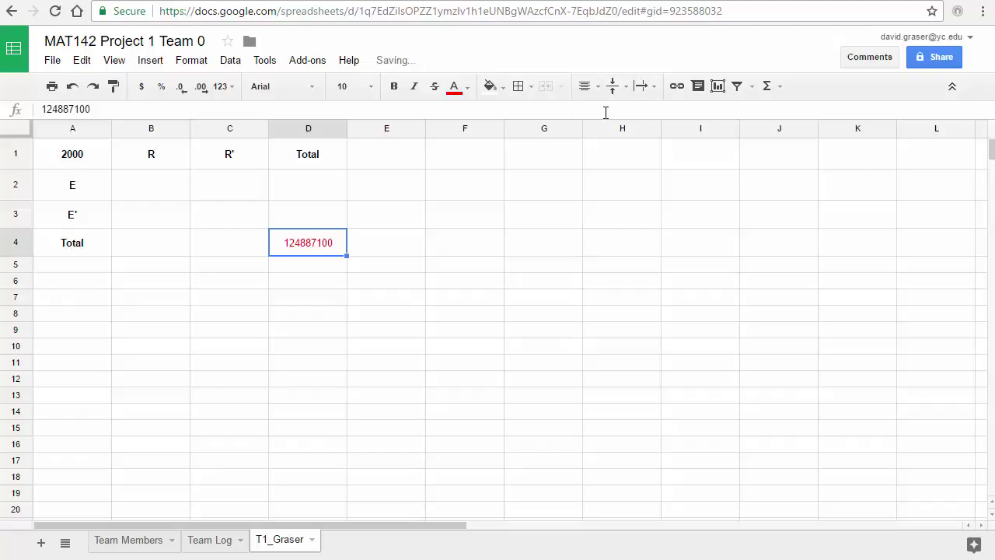
left_click(388, 367)
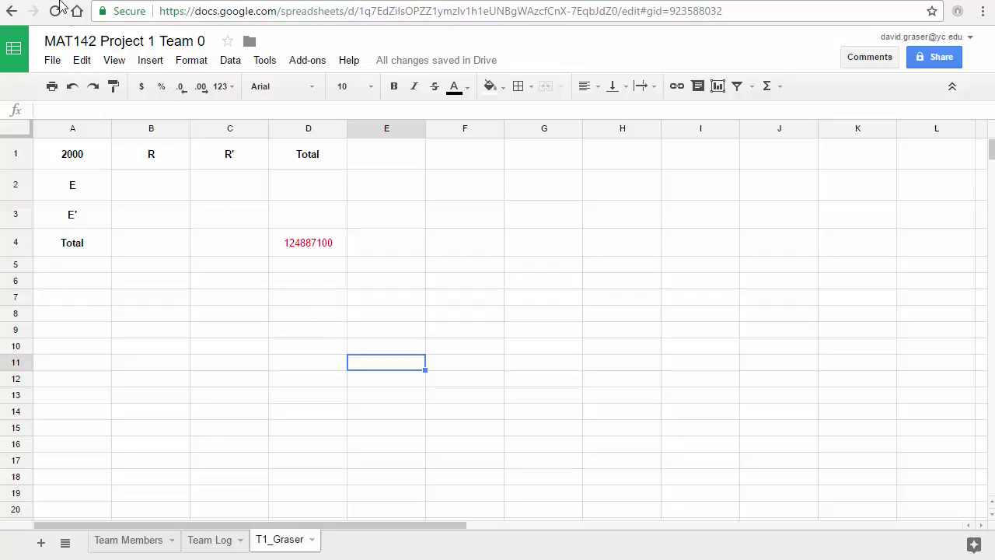
Close the project spreadsheet and return to the Project 1 folder in Google Drive.
key("ctrl+w")
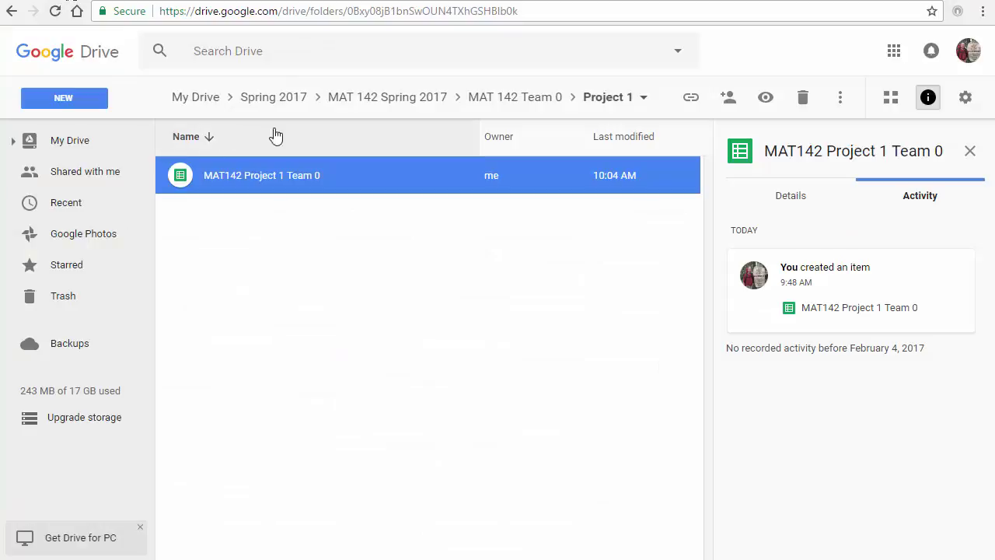